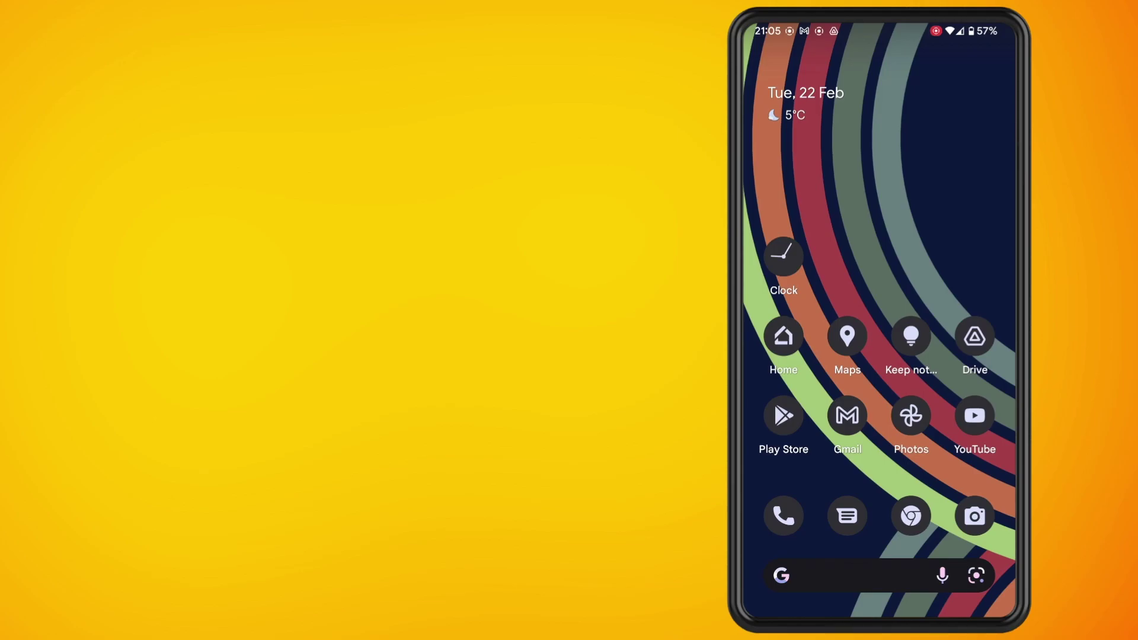
Step: Open Chrome and go to twitter.com, reaching Twitter's mobile join-or-sign-in page
{"action": "left_click", "coordinate": [910, 516]}
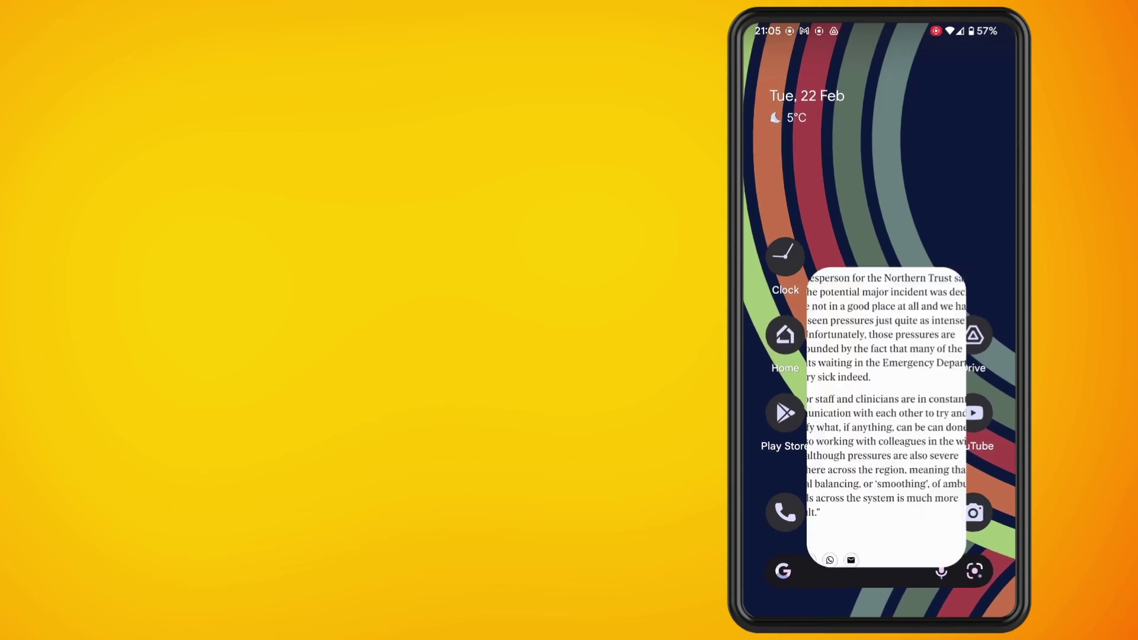
{"action": "left_click", "coordinate": [853, 65]}
{"action": "type", "text": "t"}
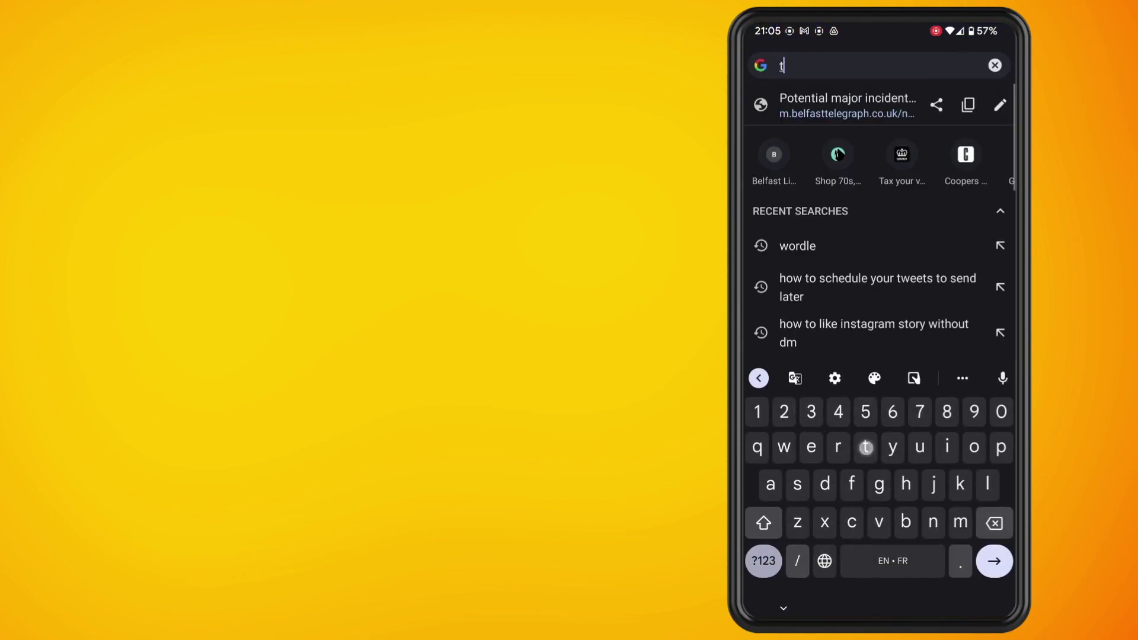
{"action": "type", "text": "witter"}
{"action": "left_click", "coordinate": [994, 560]}
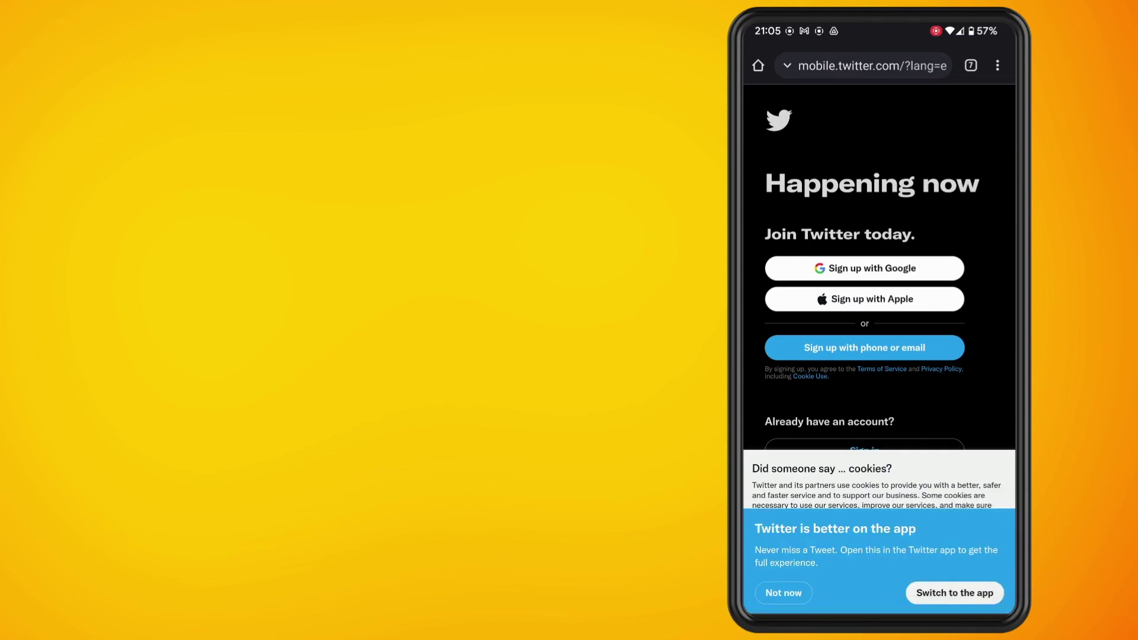
Step: Skip the app banner and cookie notice, sign in, and draft 'Maybe i will schedule this for later...'
{"action": "left_click", "coordinate": [783, 592]}
{"action": "left_click", "coordinate": [863, 546]}
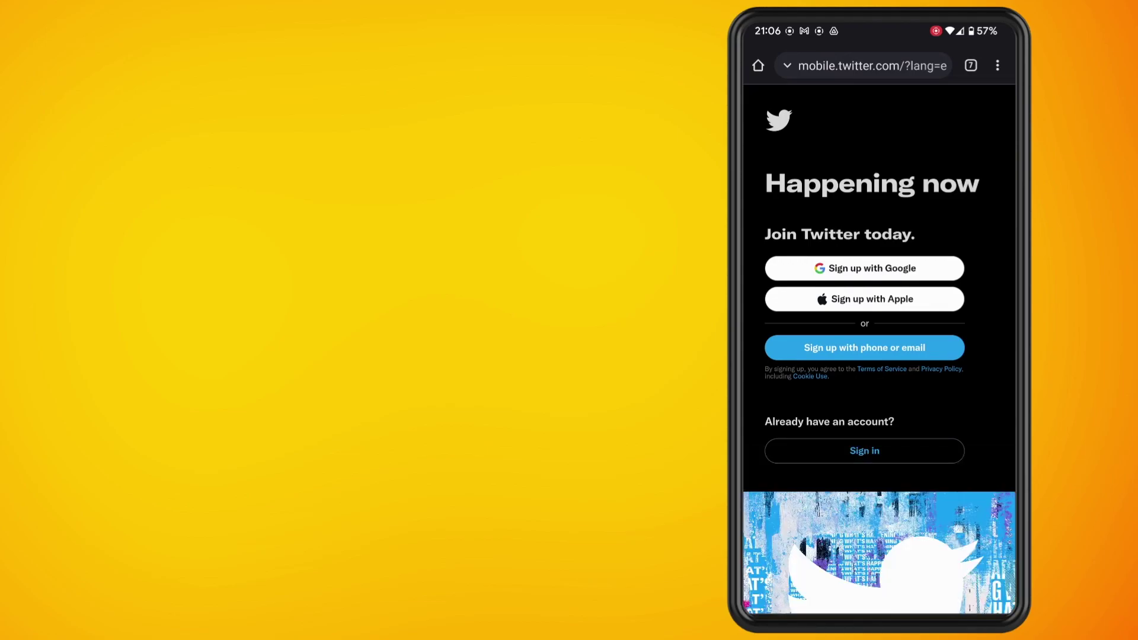
{"action": "left_click", "coordinate": [864, 448]}
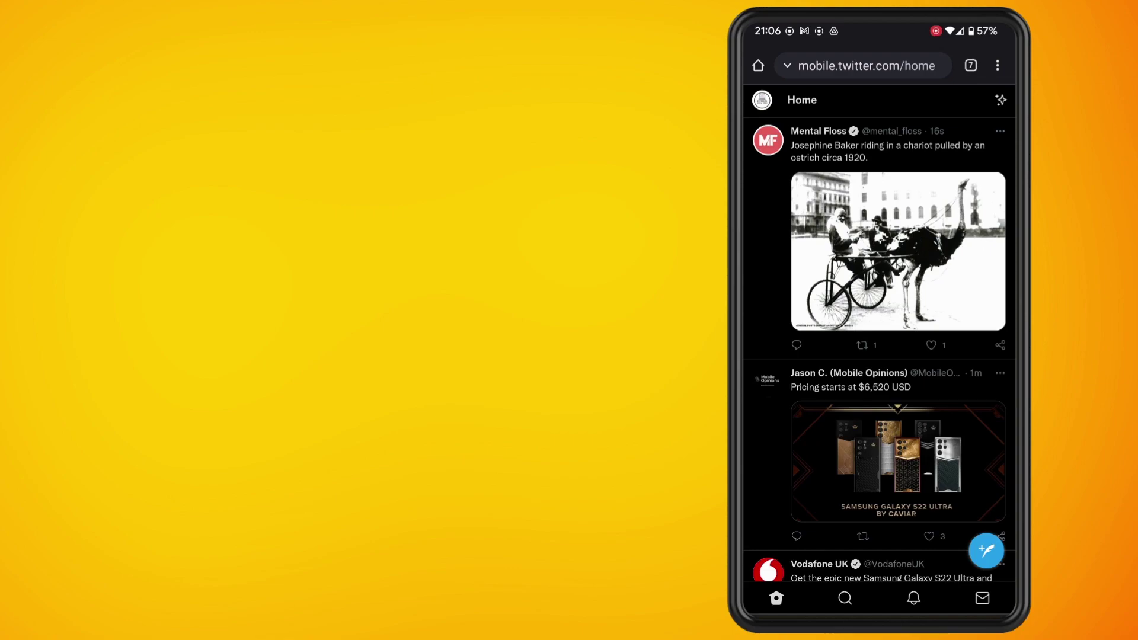
{"action": "left_click", "coordinate": [986, 551]}
{"action": "type", "text": "Maybe i will schedule this for later..."}
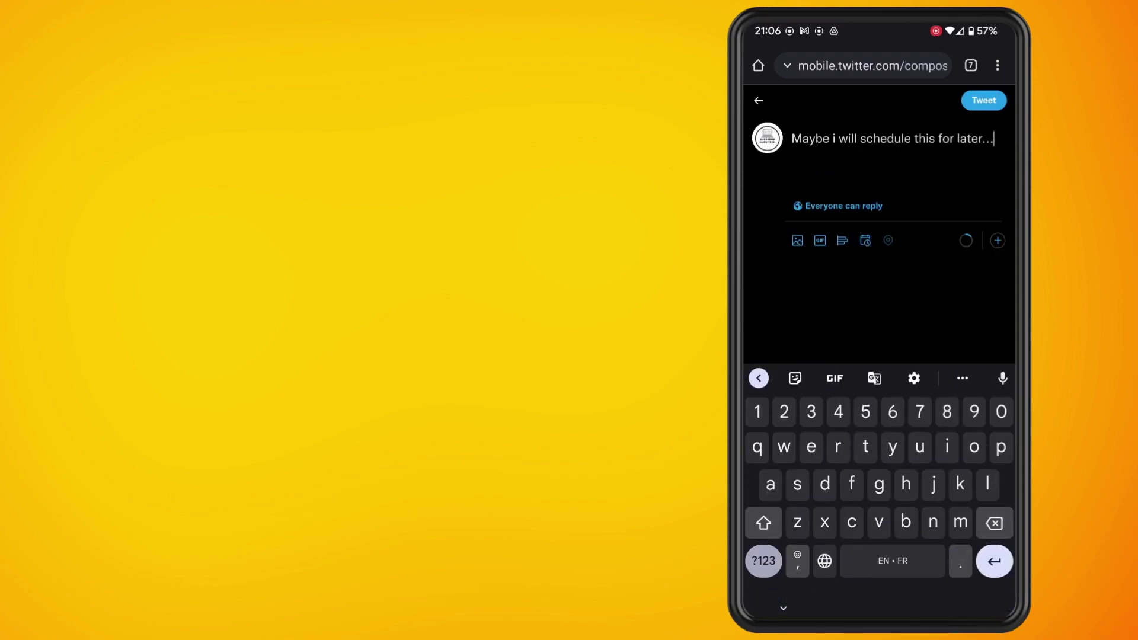
{"action": "left_click", "coordinate": [865, 240]}
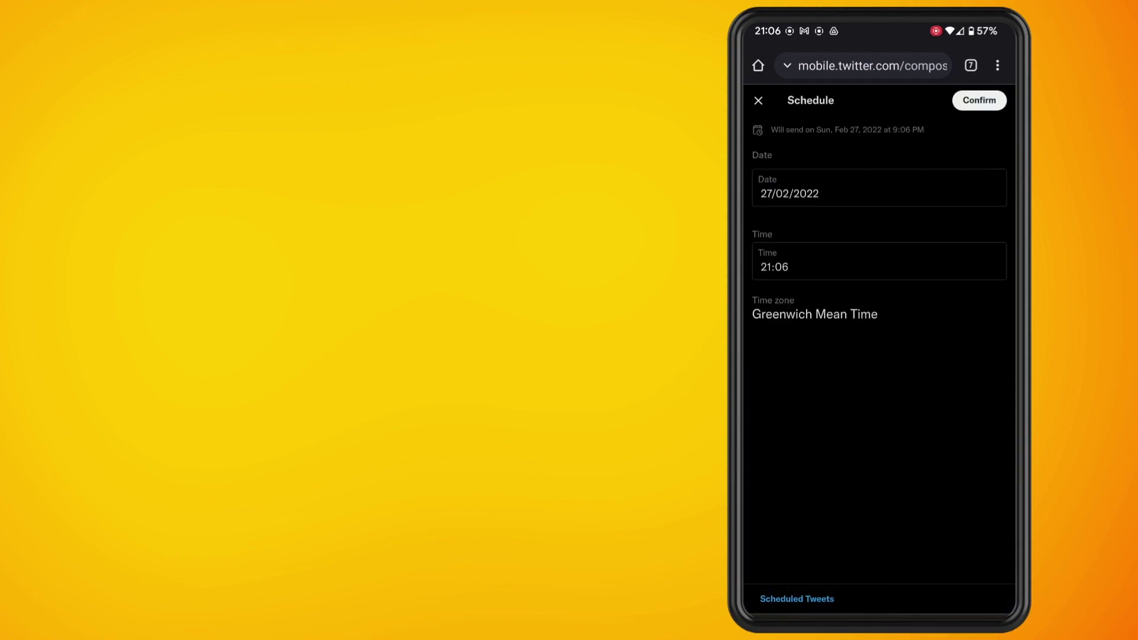
Step: Set the draft's send date to 28 February 2022 and time to 12:06 PM, then apply
{"action": "left_click", "coordinate": [937, 185]}
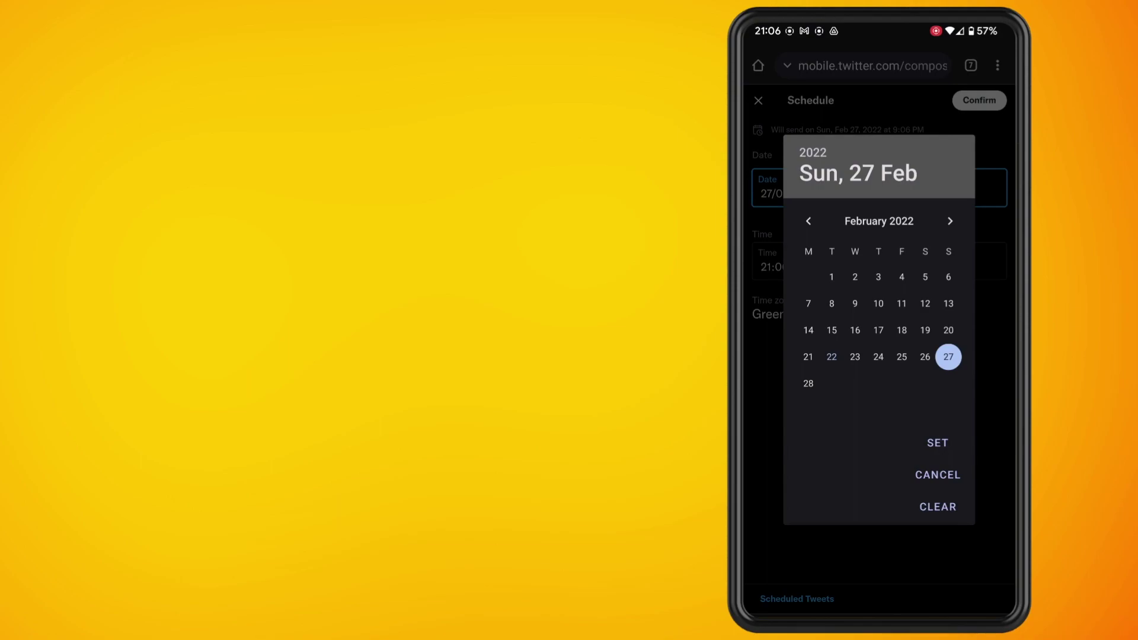
{"action": "left_click", "coordinate": [809, 383]}
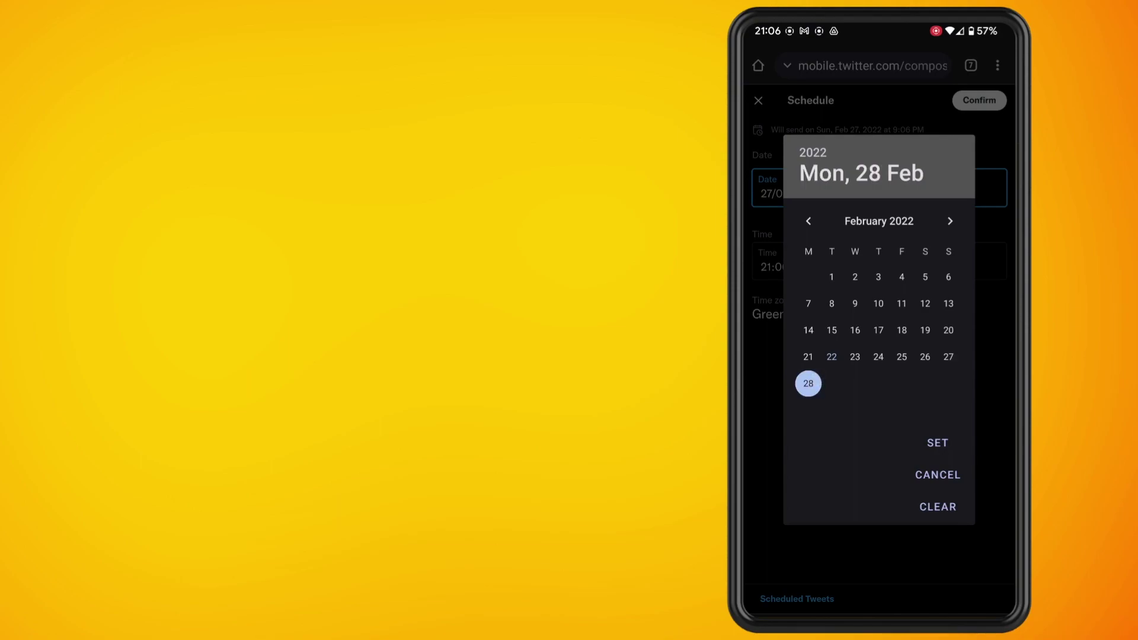
{"action": "left_click", "coordinate": [937, 442]}
{"action": "left_click", "coordinate": [916, 258]}
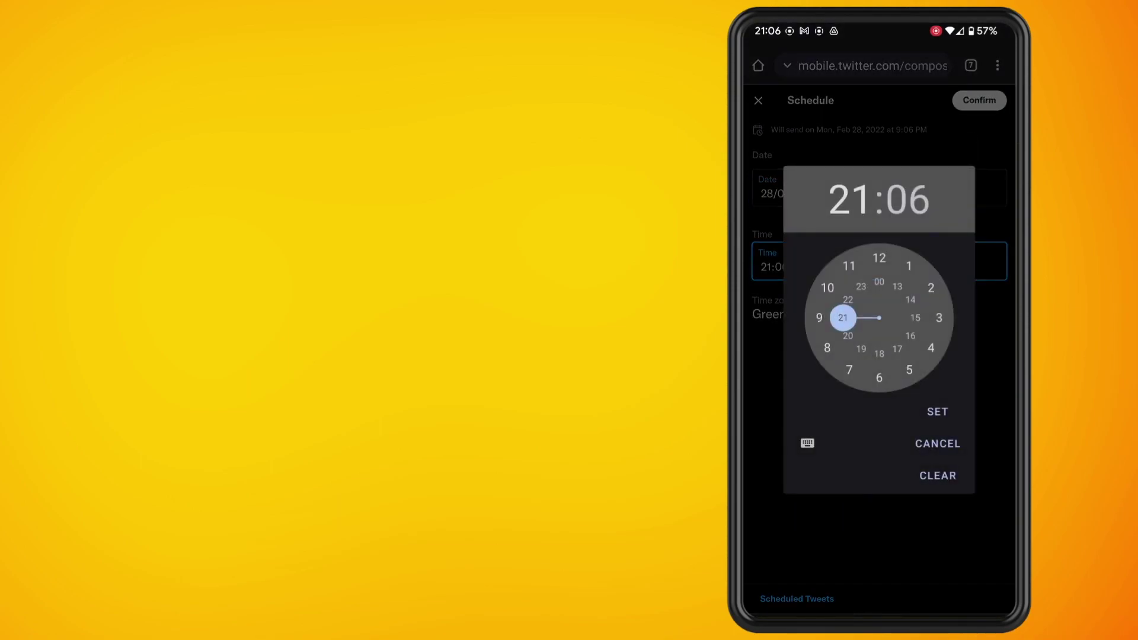
{"action": "left_click", "coordinate": [879, 258]}
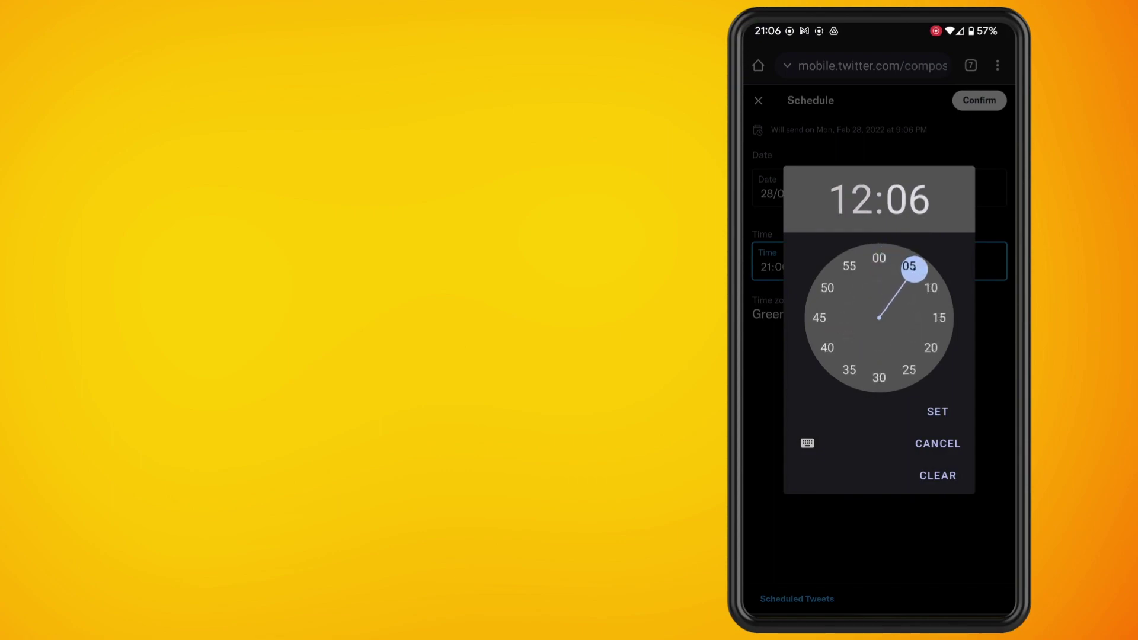
{"action": "left_click", "coordinate": [938, 410]}
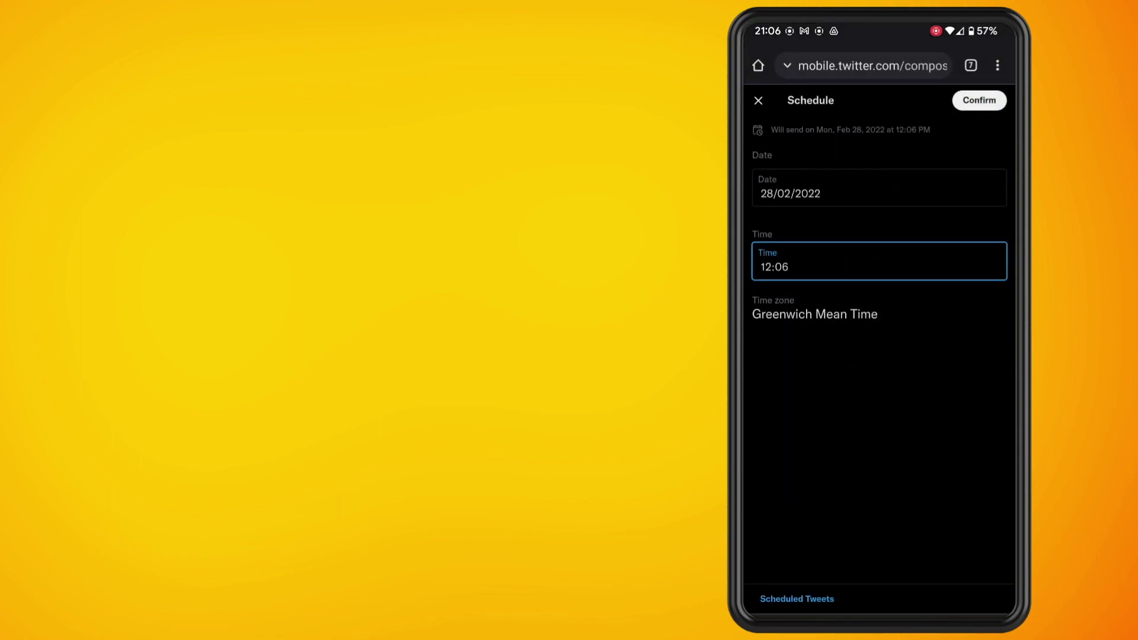
{"action": "left_click", "coordinate": [979, 100]}
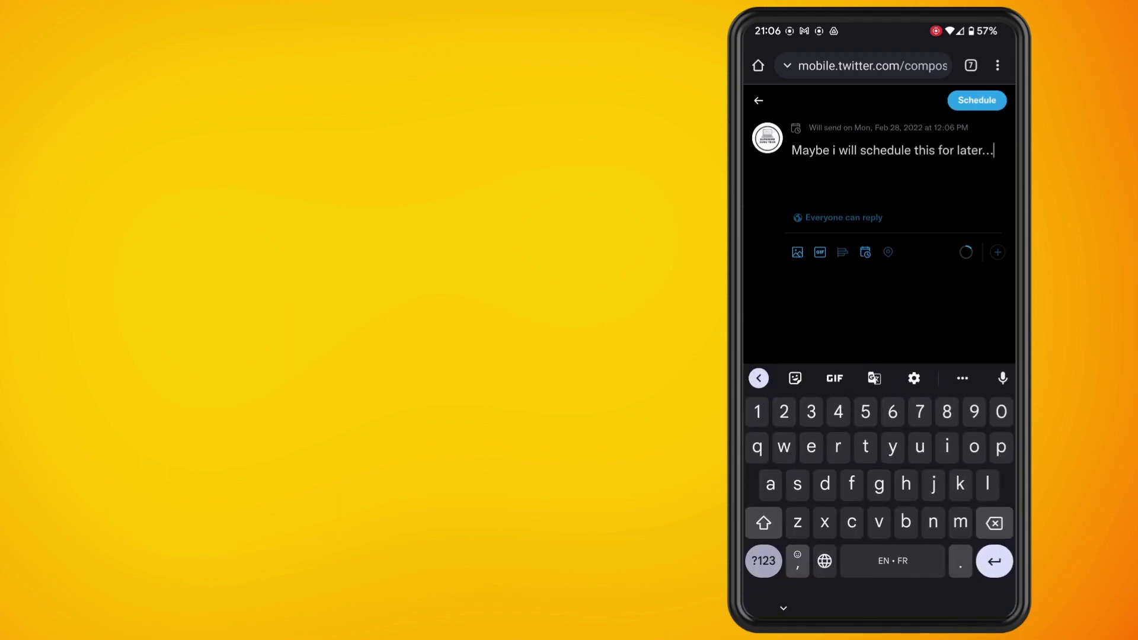
Step: Confirm the Mon, Feb 28, 2022 12:06 PM schedule, returning to the home timeline
{"action": "left_click", "coordinate": [977, 99]}
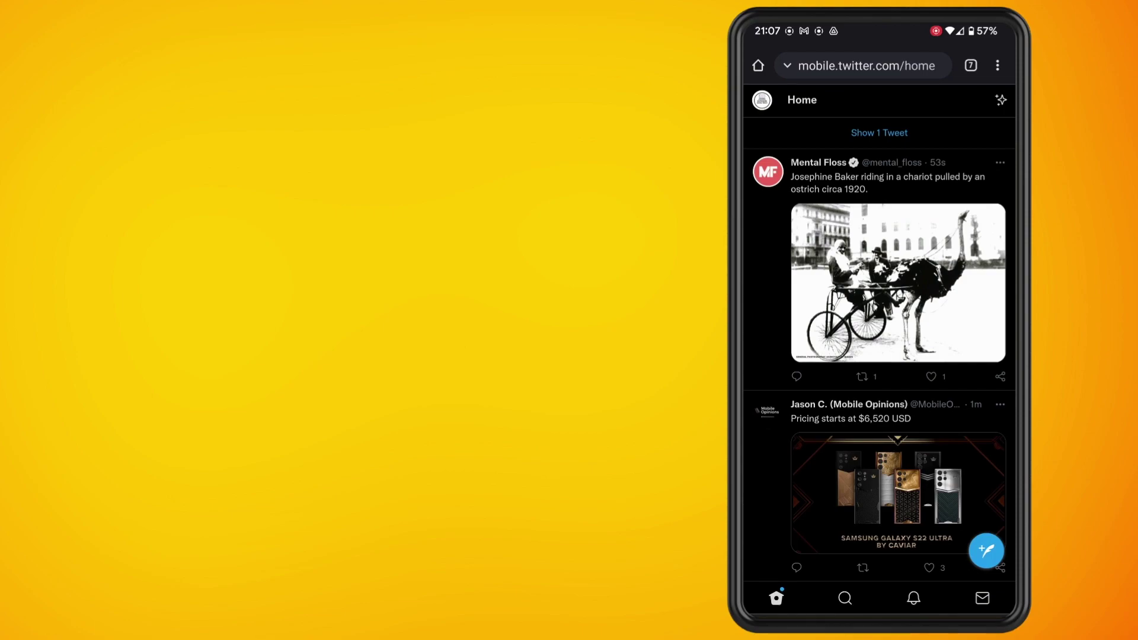
Step: Start a new tweet and use its scheduling options to reach the Scheduled Tweets list
{"action": "left_click", "coordinate": [985, 549]}
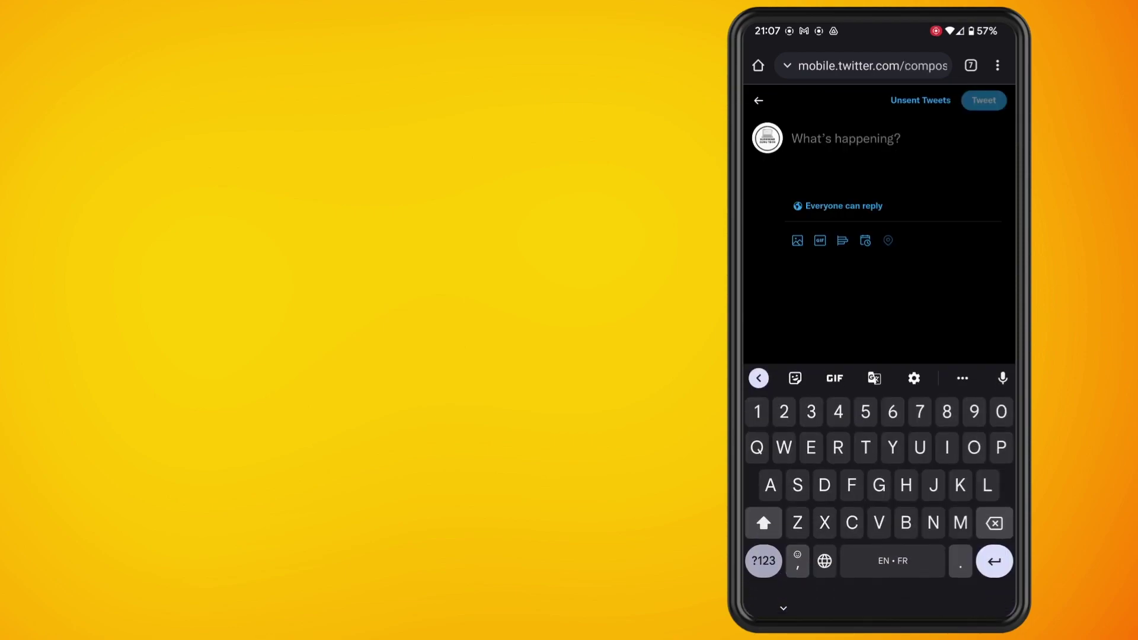
{"action": "left_click", "coordinate": [865, 241]}
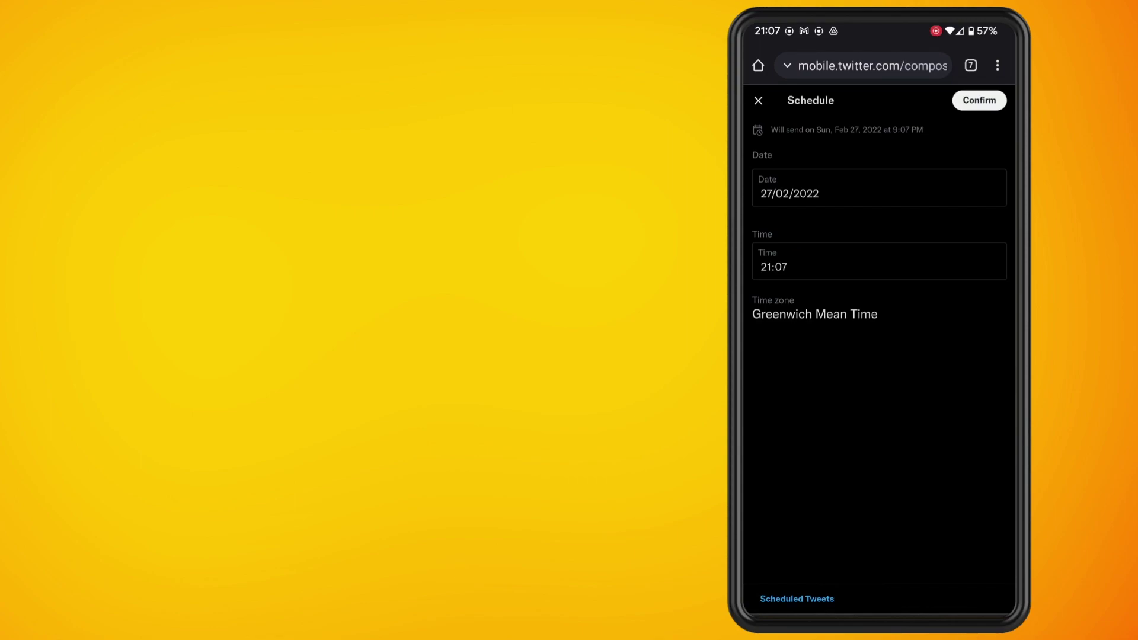
{"action": "left_click", "coordinate": [796, 598]}
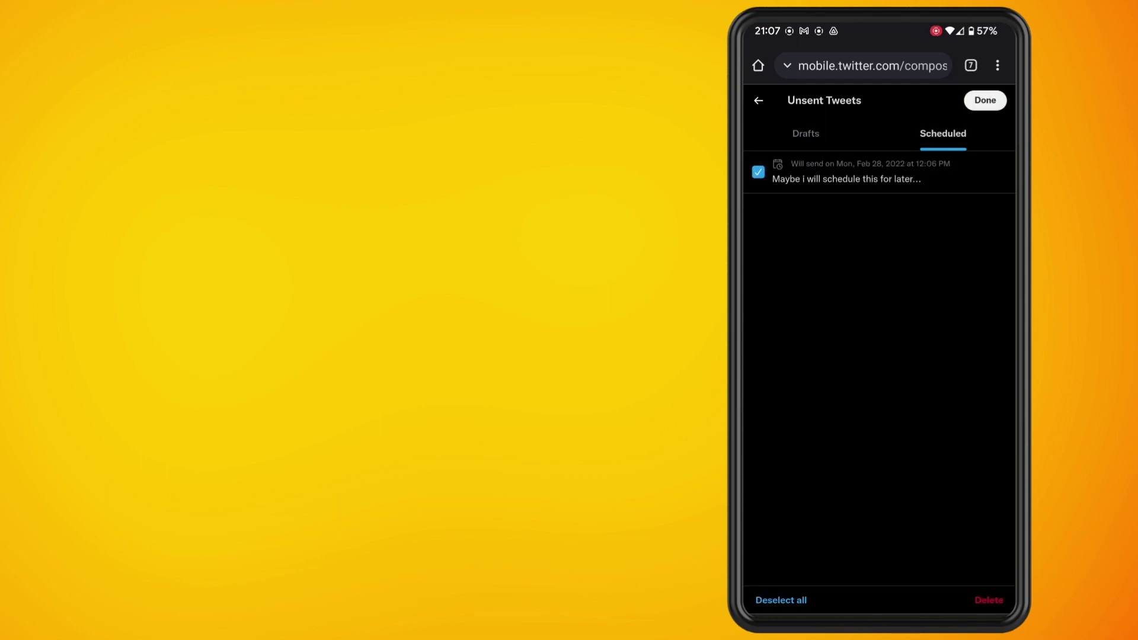
Step: Delete the 12:06 PM scheduled tweet and confirm, leaving the Scheduled list empty
{"action": "left_click", "coordinate": [989, 600]}
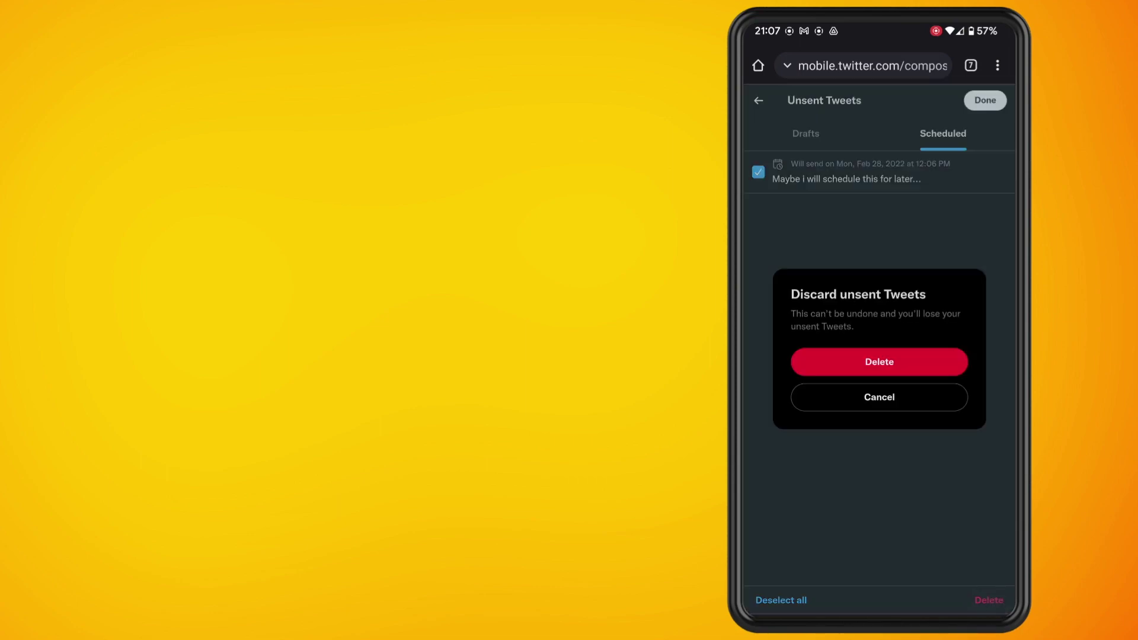
{"action": "left_click", "coordinate": [878, 363]}
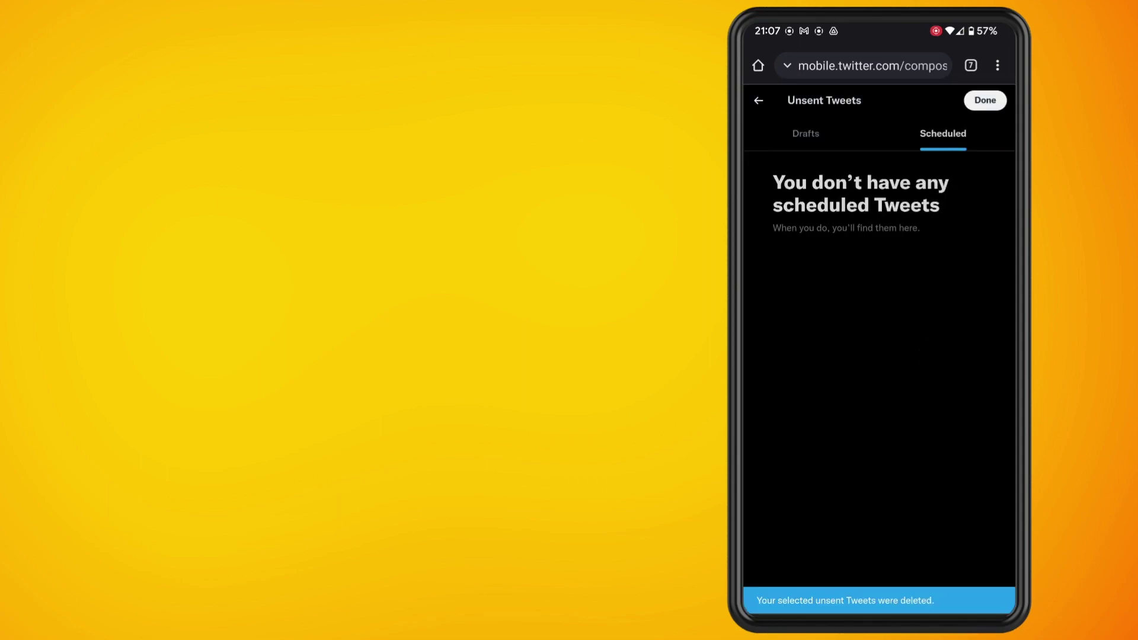